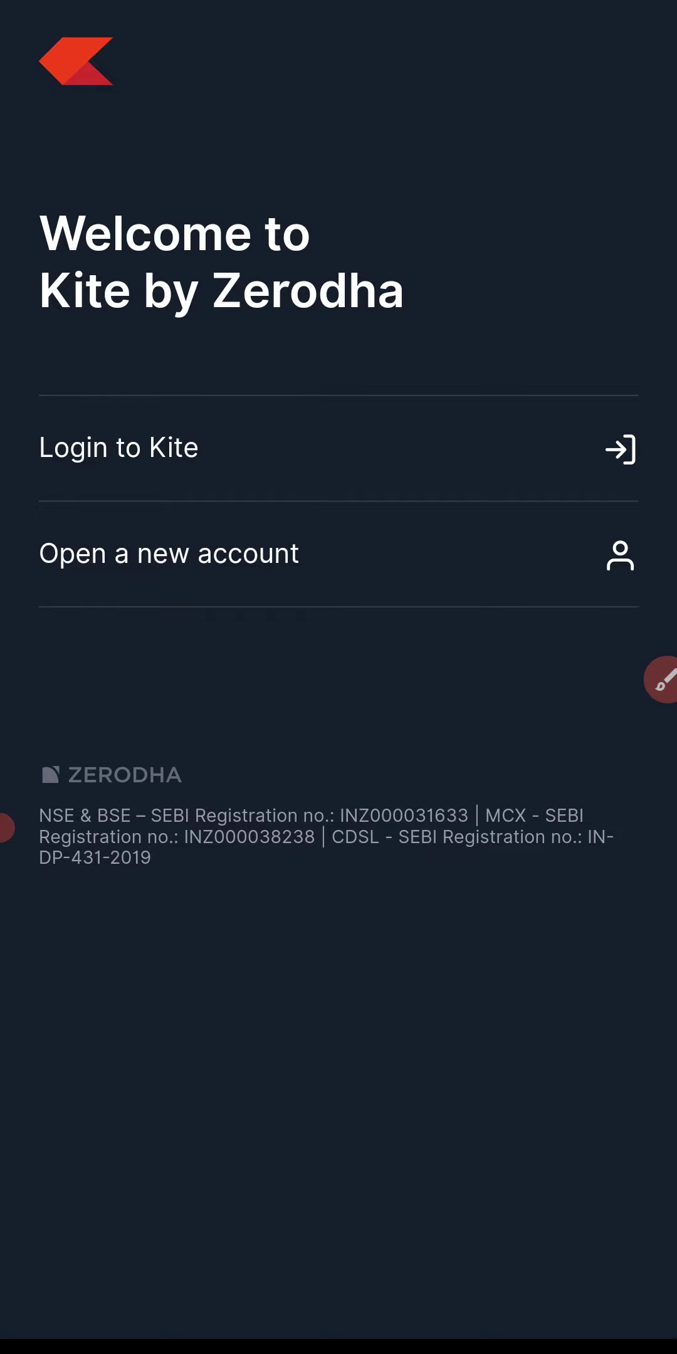
- Move from the Kite welcome screen toward the Login to Kite form
{"action": "left_click", "coordinate": [664, 680]}
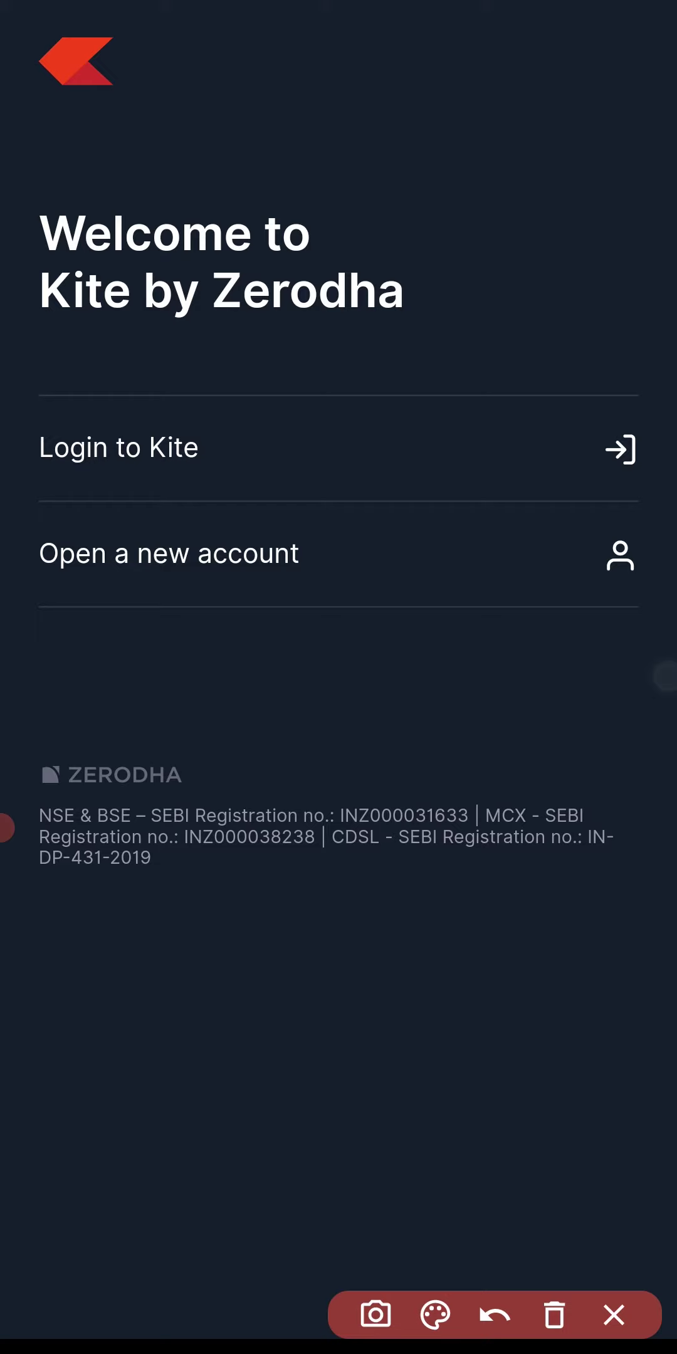
{"action": "mouse_move", "coordinate": [230, 406]}
{"action": "left_mouse_down"}
{"action": "mouse_move", "coordinate": [32, 487]}
{"action": "mouse_move", "coordinate": [238, 414]}
{"action": "left_mouse_up"}
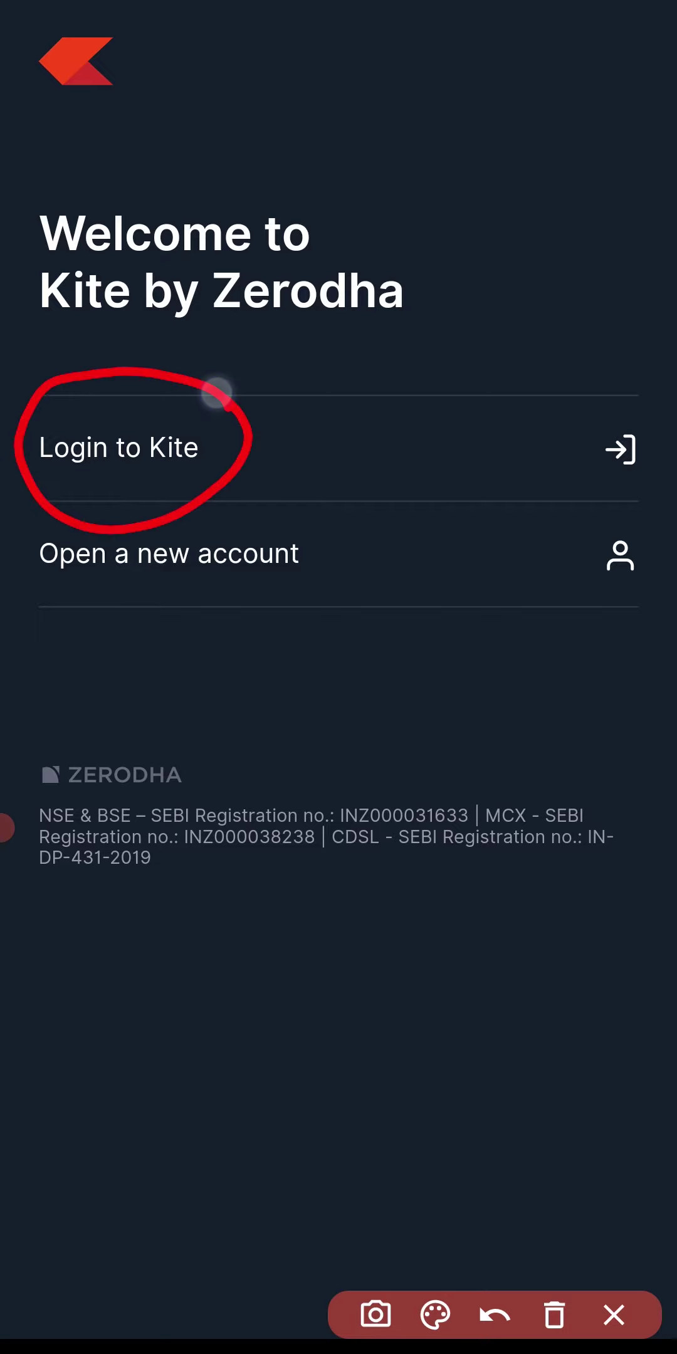
{"action": "left_click", "coordinate": [554, 1314]}
{"action": "left_click", "coordinate": [613, 1313]}
- Enter the account's user ID in capitals on the login form, leaving the password empty
{"action": "left_click", "coordinate": [339, 447]}
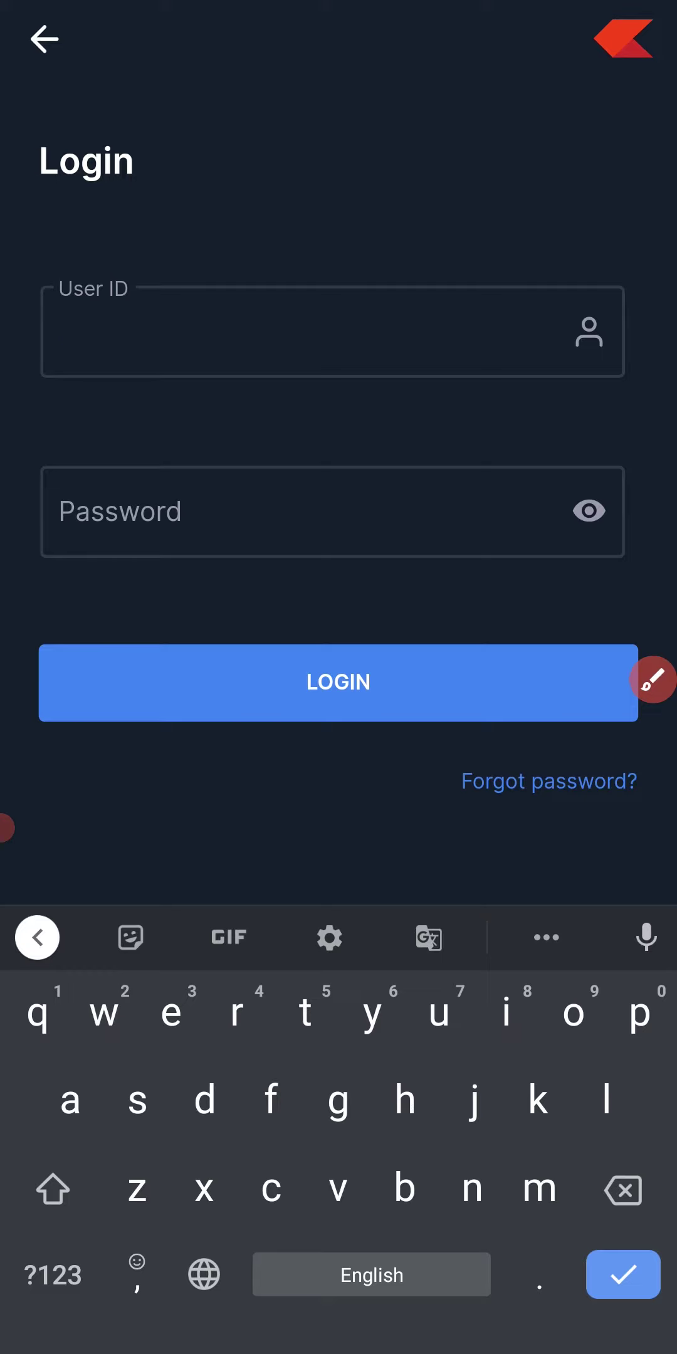
{"action": "left_click", "coordinate": [51, 1188]}
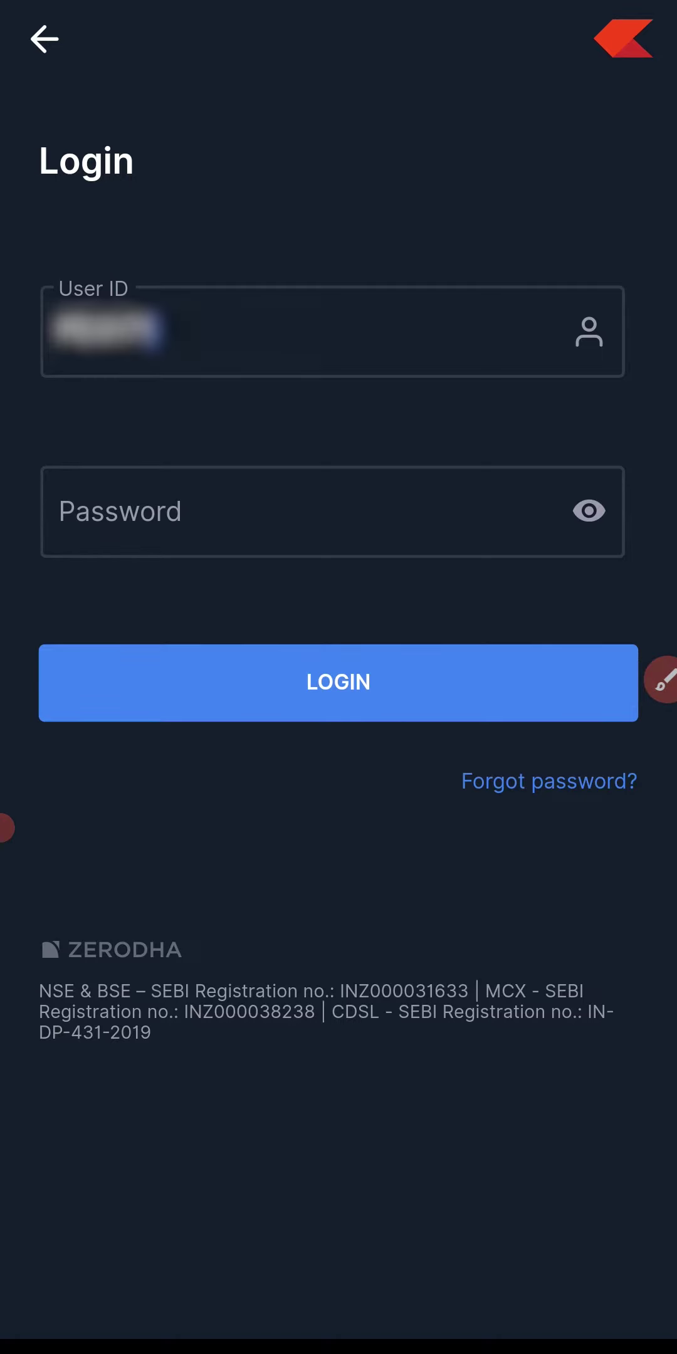
{"action": "left_click", "coordinate": [255, 522]}
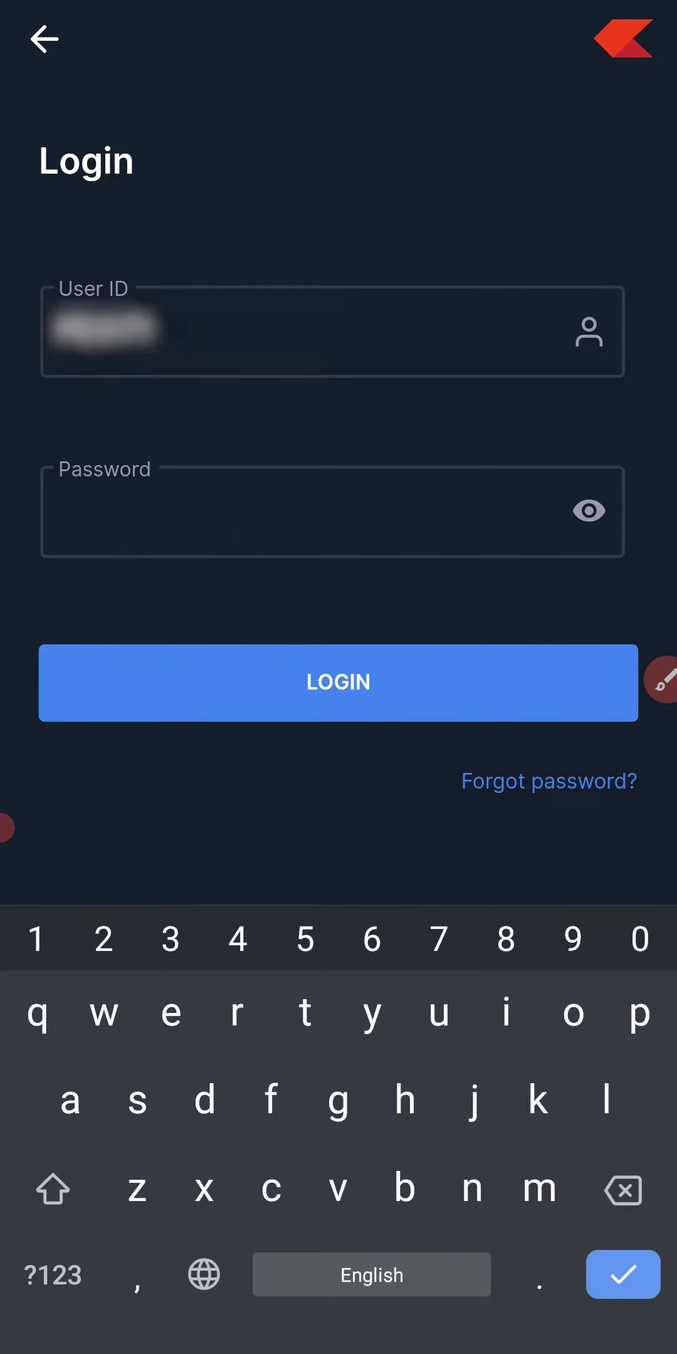
{"action": "key", "text": "Escape"}
{"action": "mouse_move", "coordinate": [472, 924]}
{"action": "left_mouse_down"}
{"action": "mouse_move", "coordinate": [523, 819]}
{"action": "mouse_move", "coordinate": [544, 880]}
{"action": "left_mouse_up"}
{"action": "left_click", "coordinate": [553, 1315]}
{"action": "left_click", "coordinate": [613, 1315]}
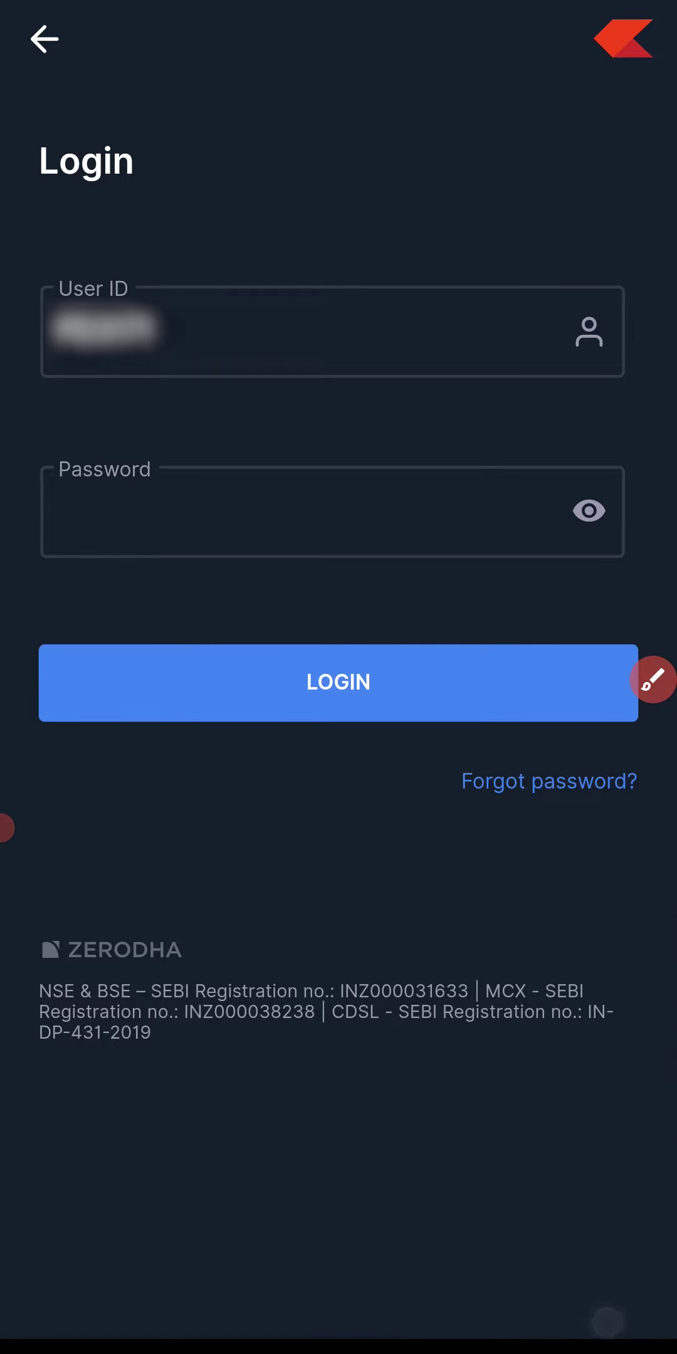
- Start the Forgot password flow and enter the user ID on the reset form
{"action": "left_click", "coordinate": [533, 789]}
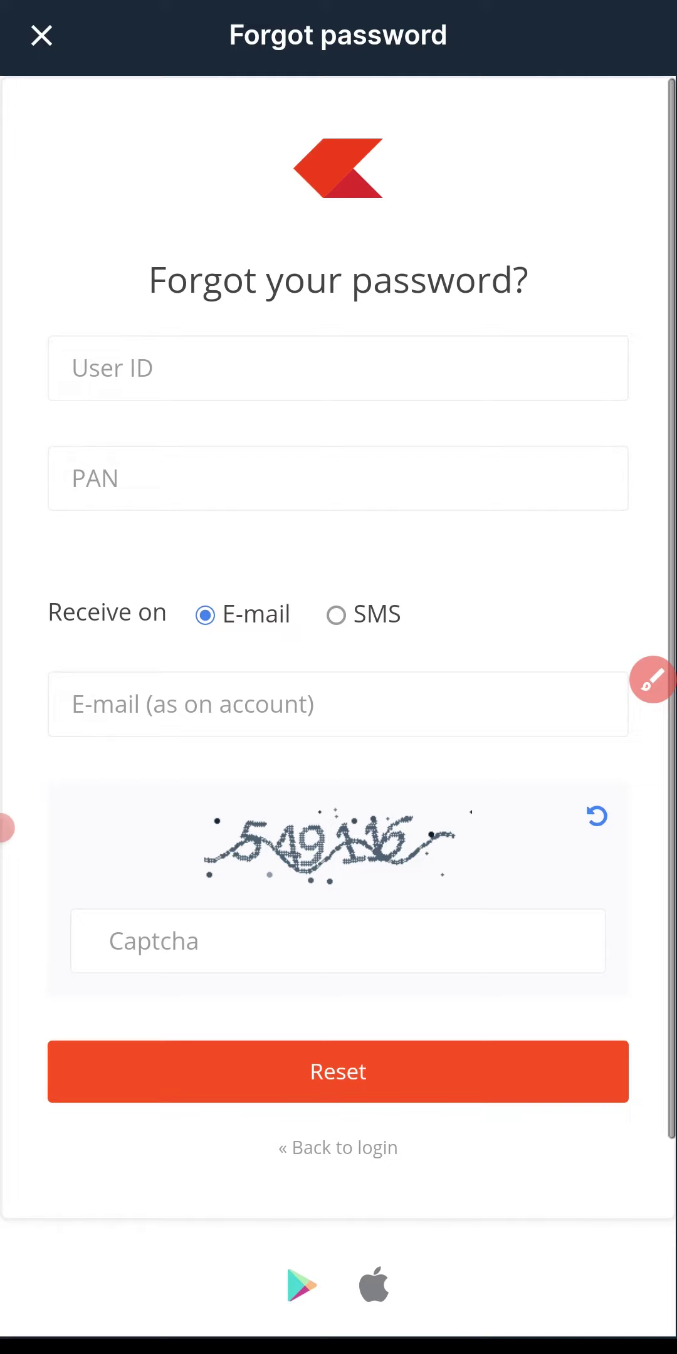
{"action": "left_click", "coordinate": [653, 680]}
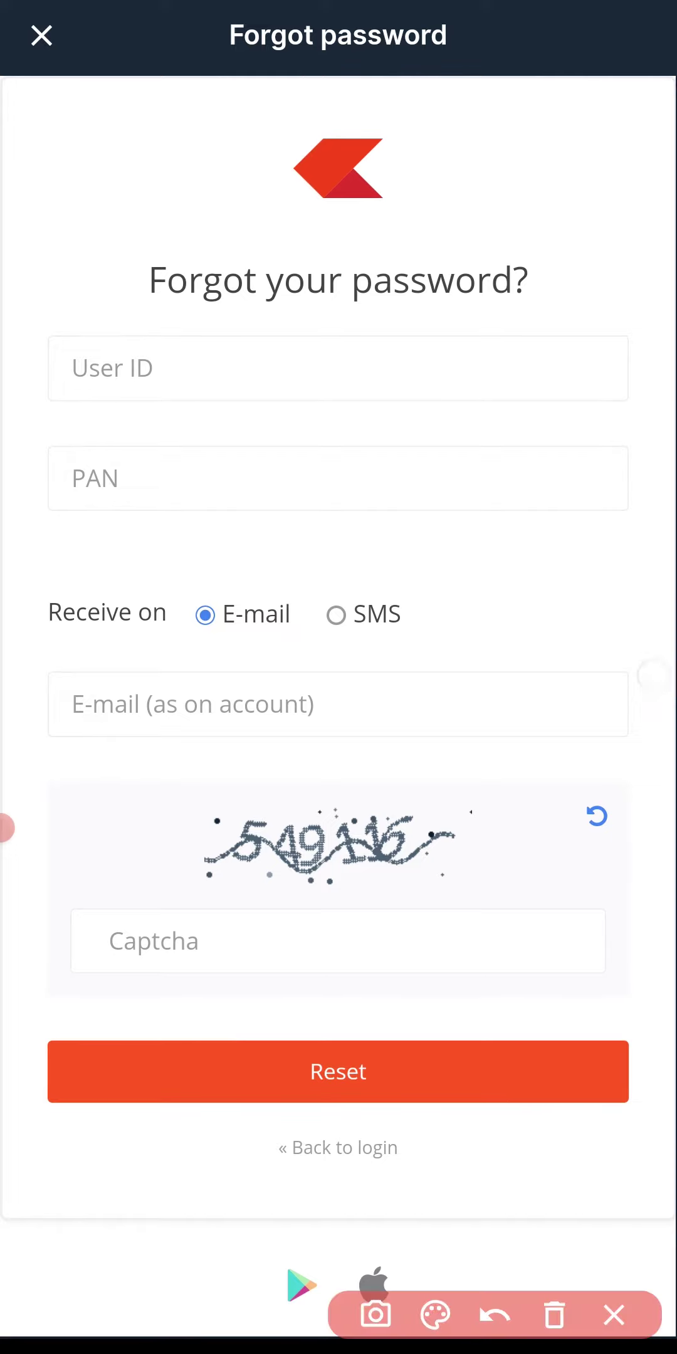
{"action": "mouse_move", "coordinate": [151, 333]}
{"action": "left_mouse_down"}
{"action": "mouse_move", "coordinate": [70, 354]}
{"action": "mouse_move", "coordinate": [156, 326]}
{"action": "left_mouse_up"}
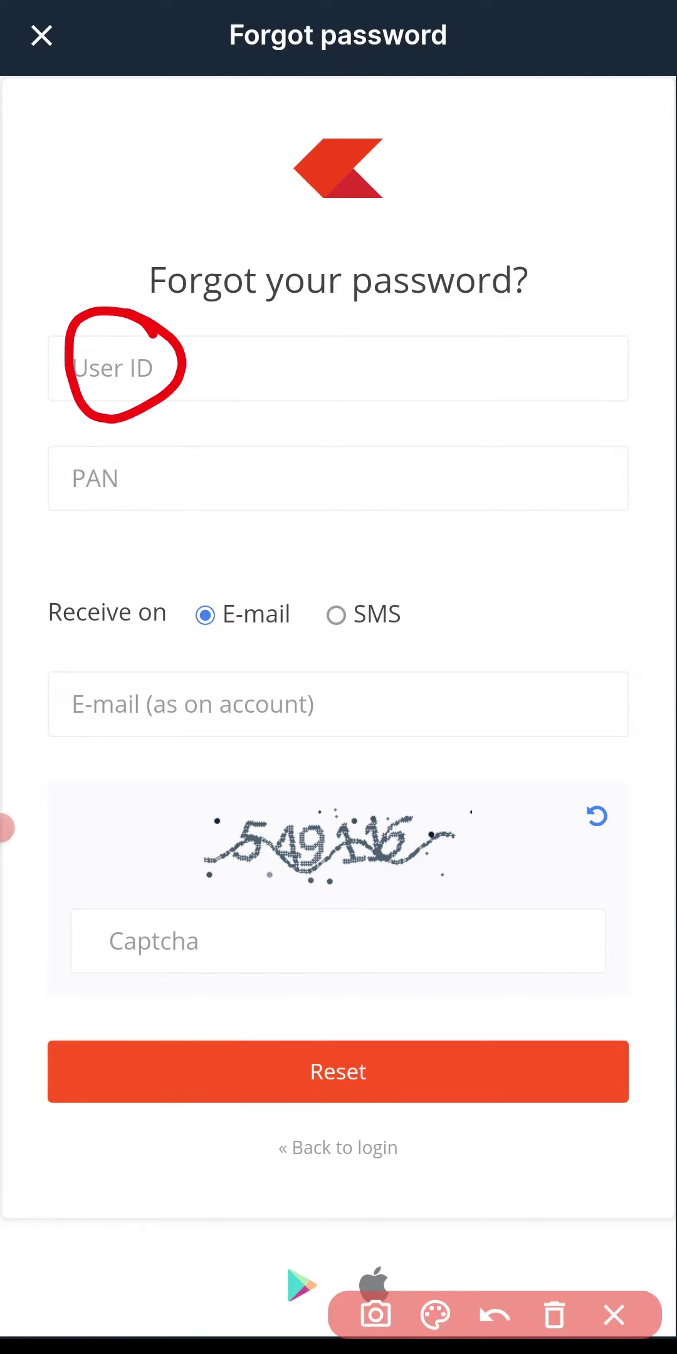
{"action": "left_click_drag", "start_coordinate": [106, 478], "coordinate": [243, 477]}
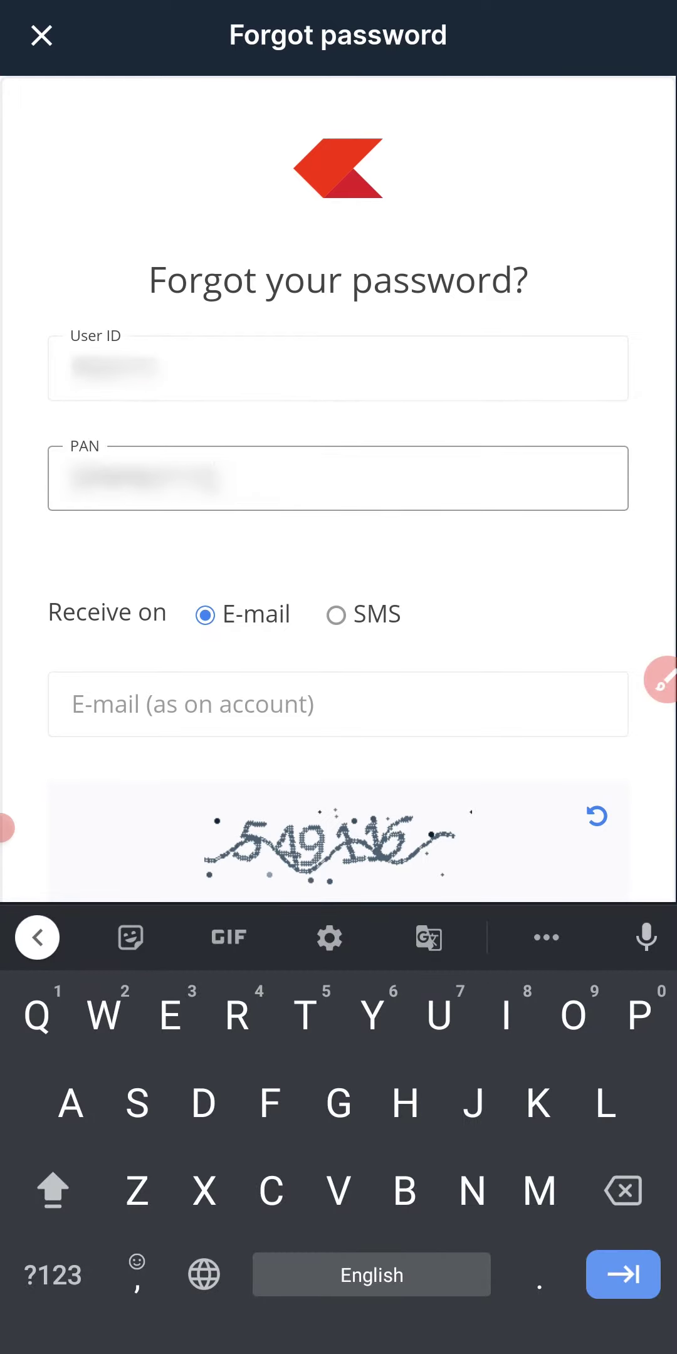
- Enter the PAN on the reset form alongside the user ID
{"action": "left_click", "coordinate": [661, 680]}
{"action": "left_click_drag", "start_coordinate": [60, 643], "coordinate": [182, 629]}
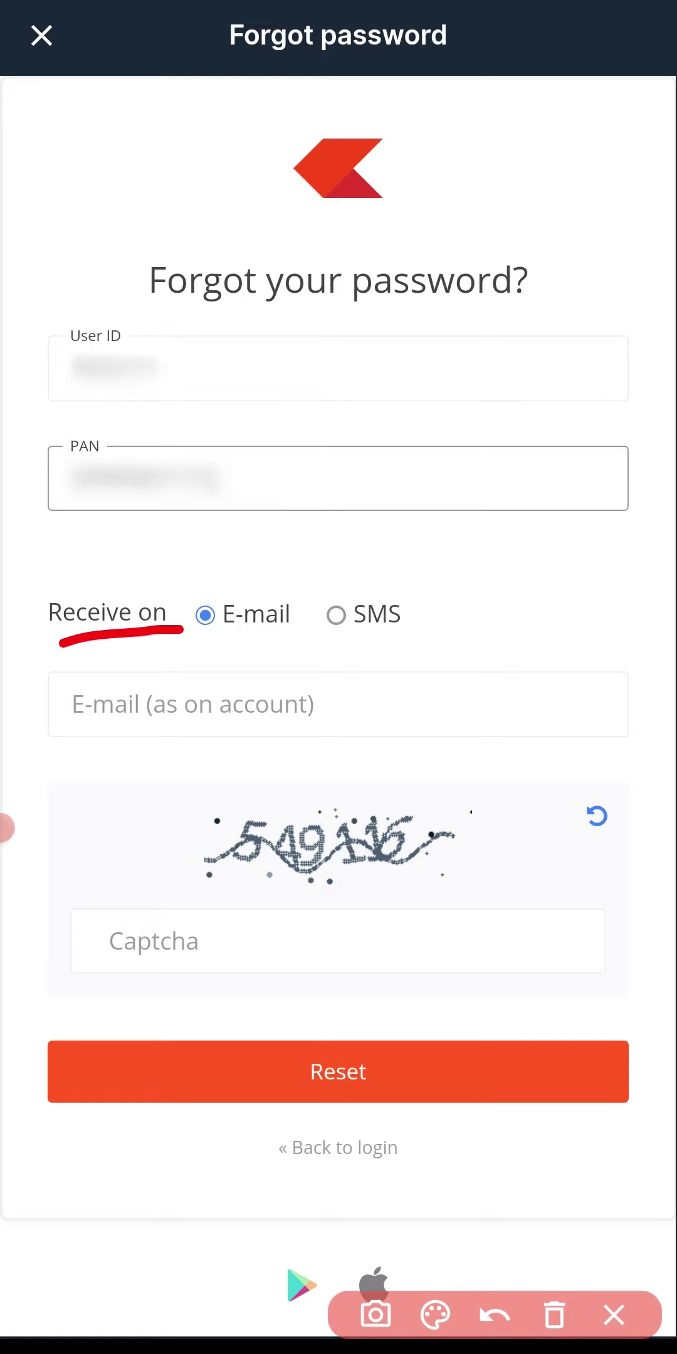
{"action": "left_click", "coordinate": [554, 1315]}
{"action": "left_click", "coordinate": [613, 1315]}
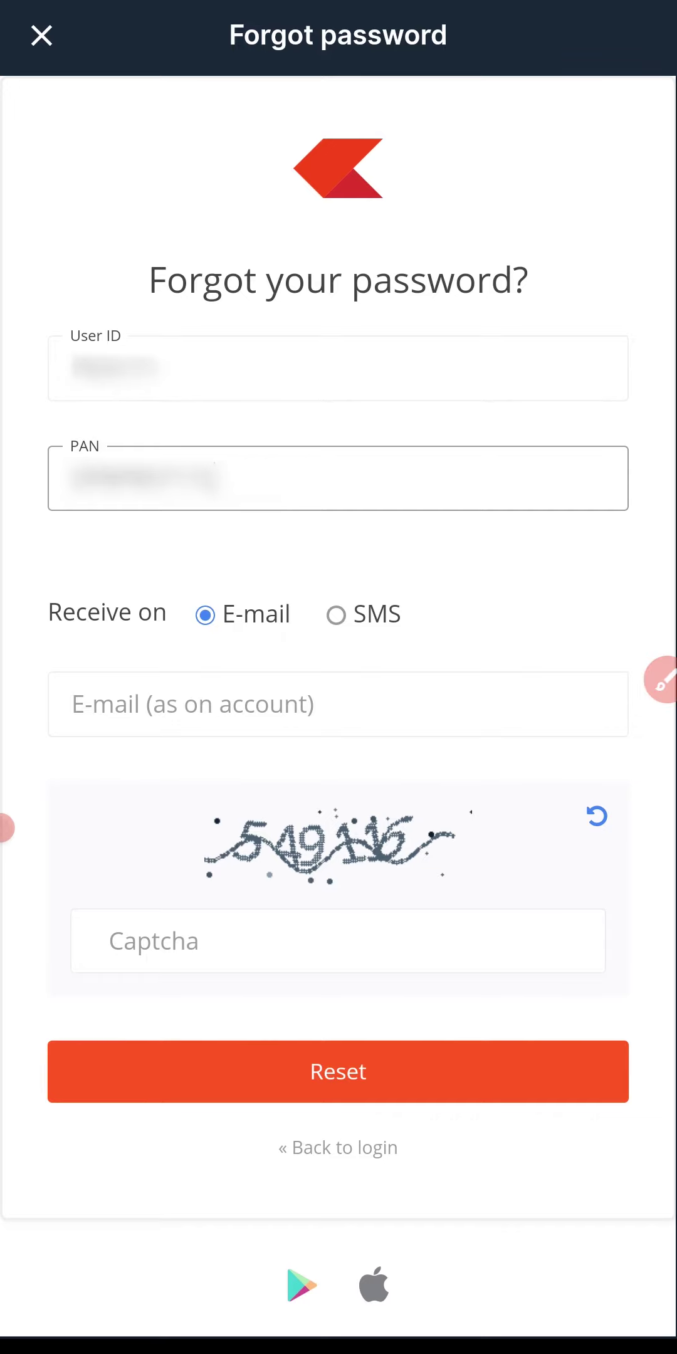
- Choose SMS delivery, enter the mobile number and captcha, and submit the reset request
{"action": "left_click", "coordinate": [335, 615]}
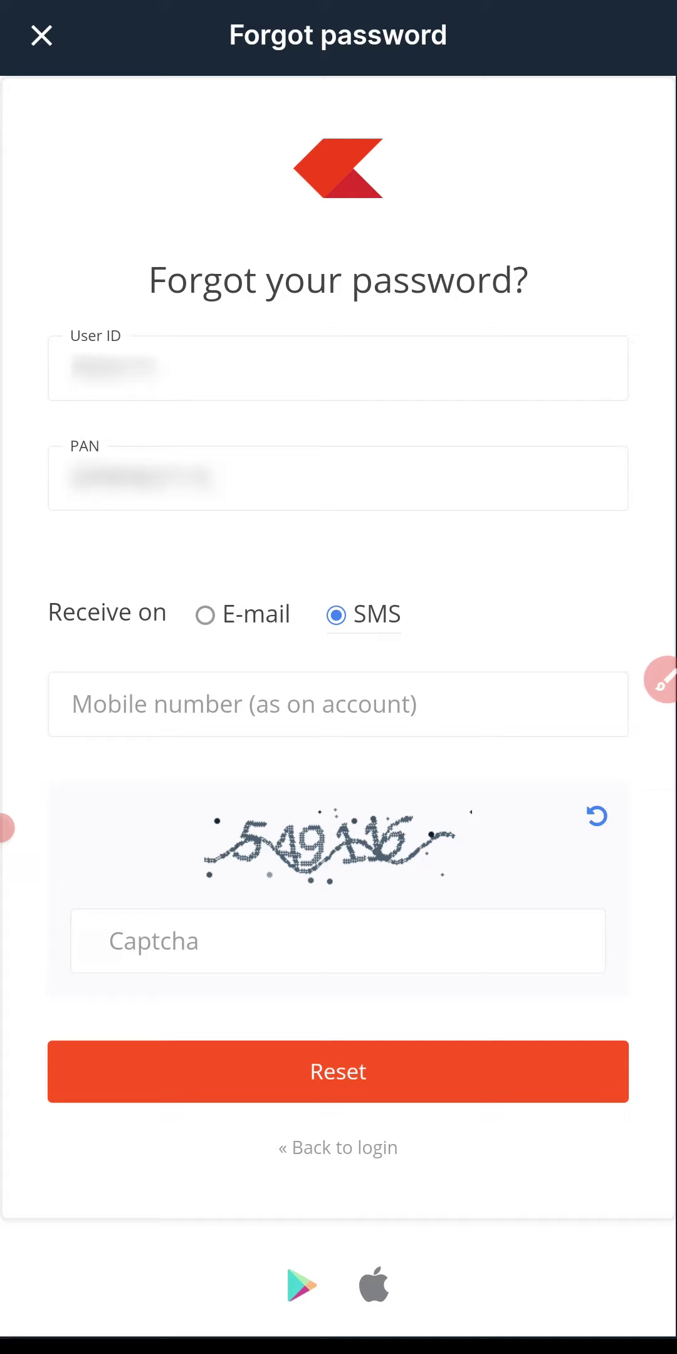
{"action": "left_click", "coordinate": [337, 704]}
{"action": "left_click", "coordinate": [41, 1285]}
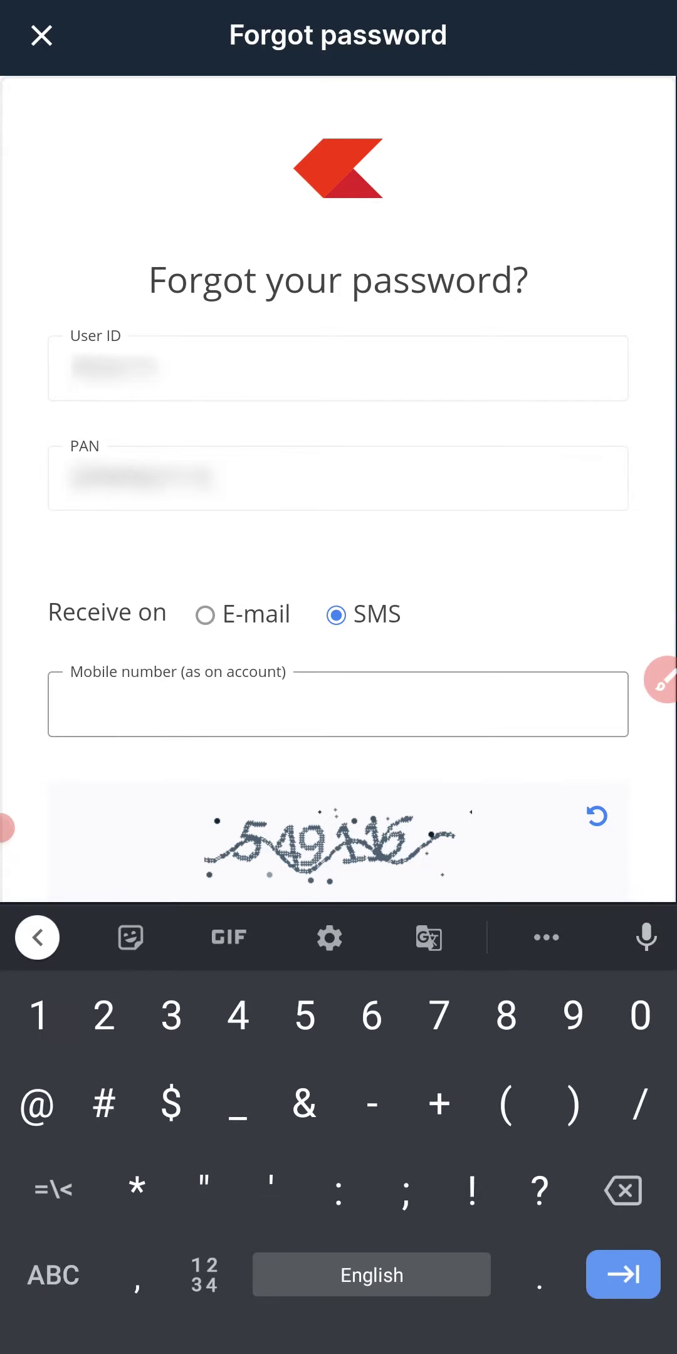
{"action": "type", "text": "8999"}
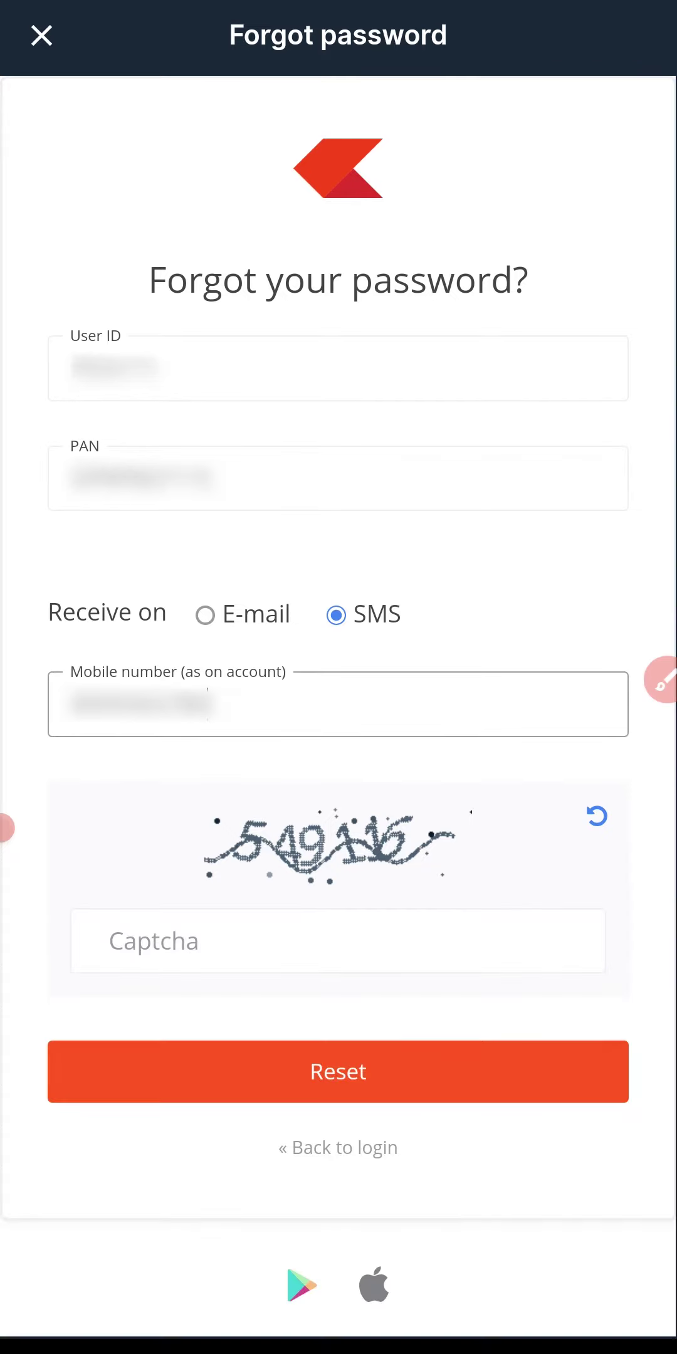
{"action": "left_click", "coordinate": [374, 936]}
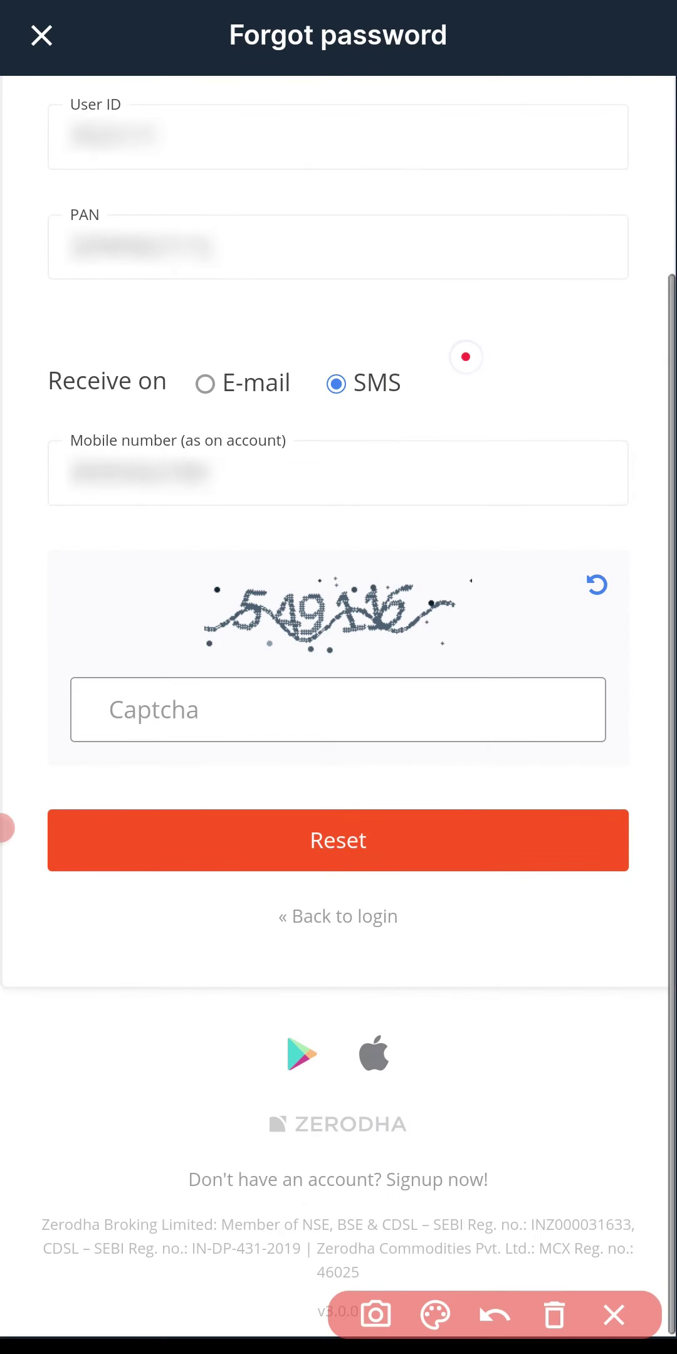
{"action": "left_click", "coordinate": [467, 356]}
{"action": "left_click_drag", "start_coordinate": [448, 543], "coordinate": [526, 682]}
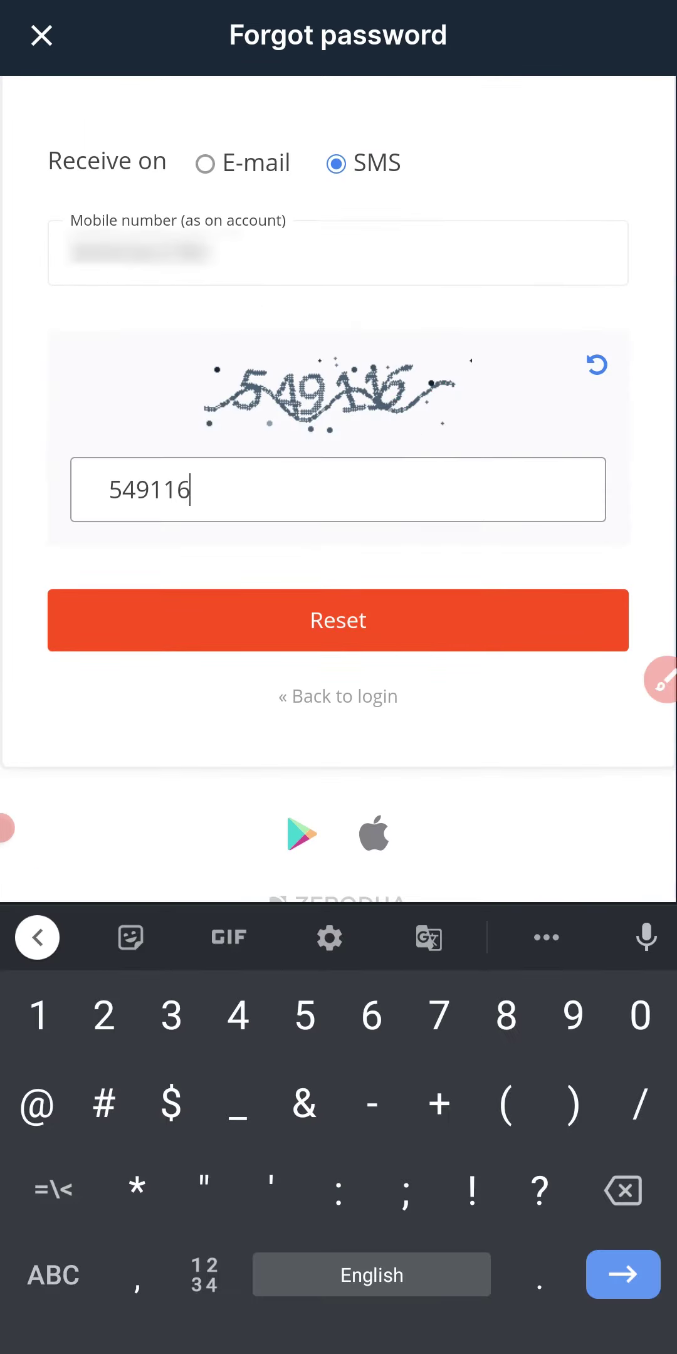
{"action": "key", "text": "Escape"}
{"action": "left_click", "coordinate": [338, 841]}
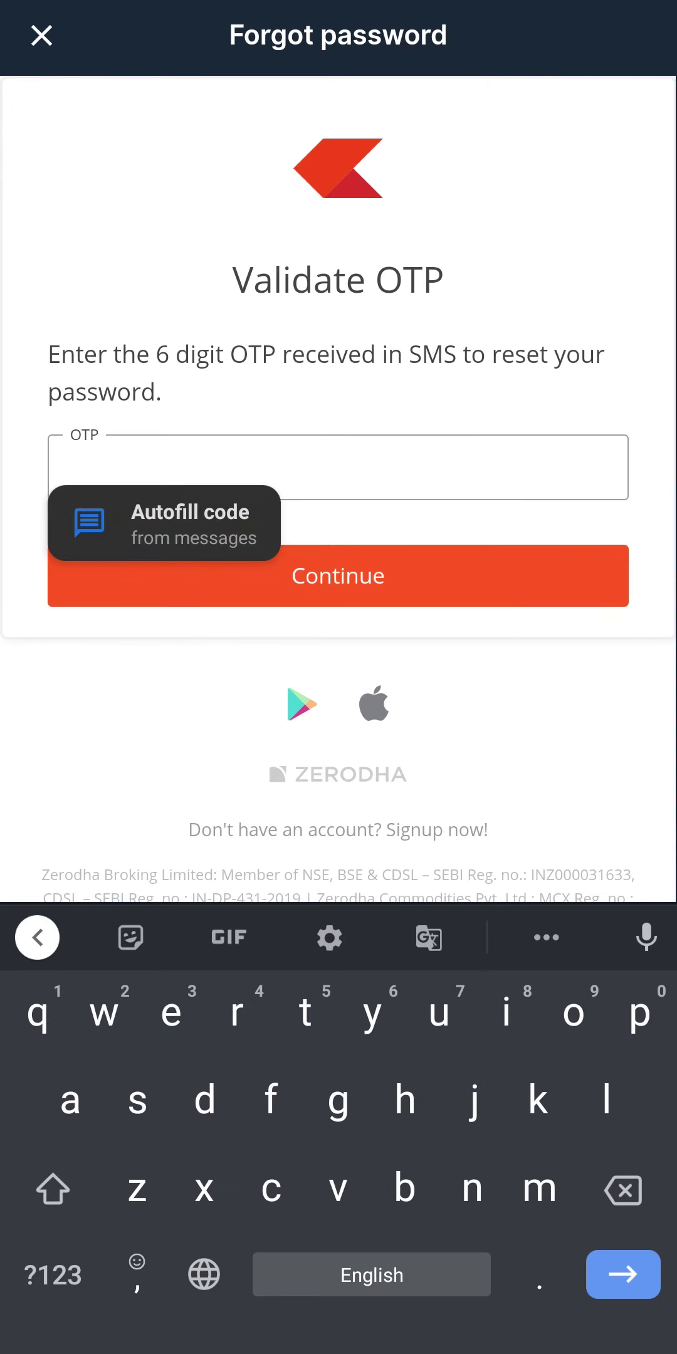
{"action": "left_click", "coordinate": [188, 514]}
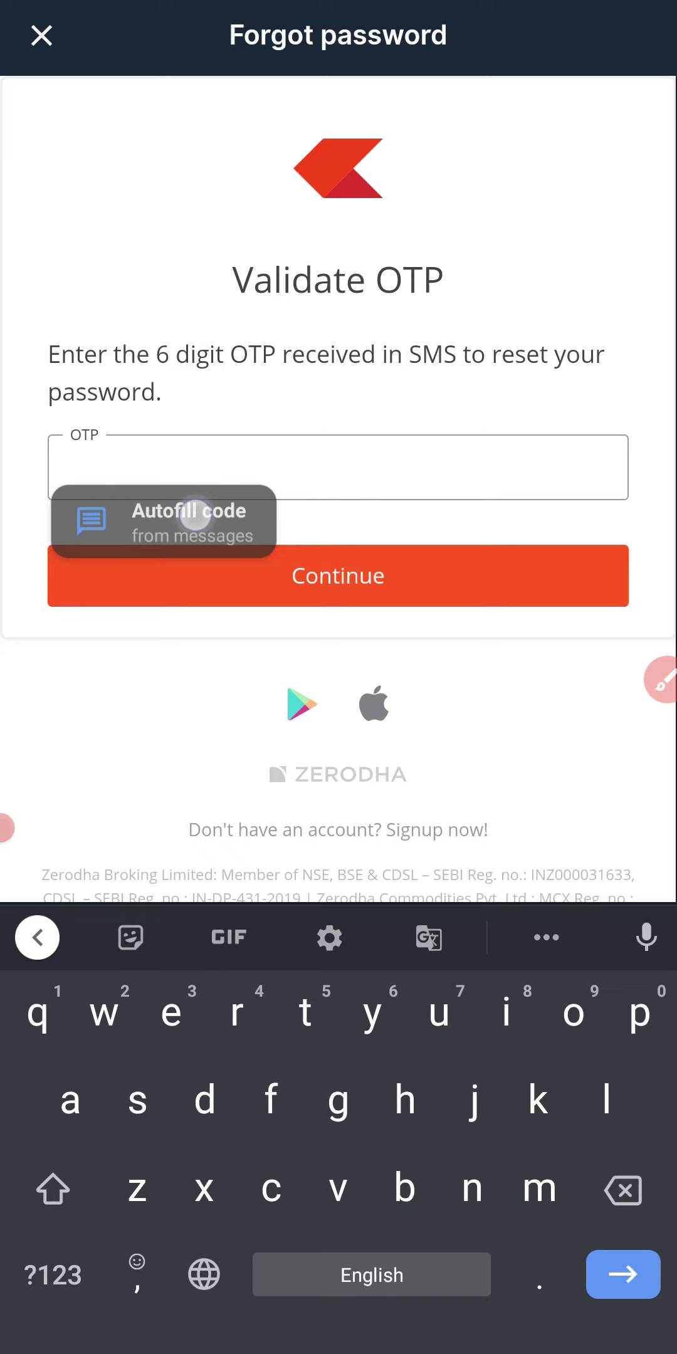
{"action": "left_click", "coordinate": [190, 518]}
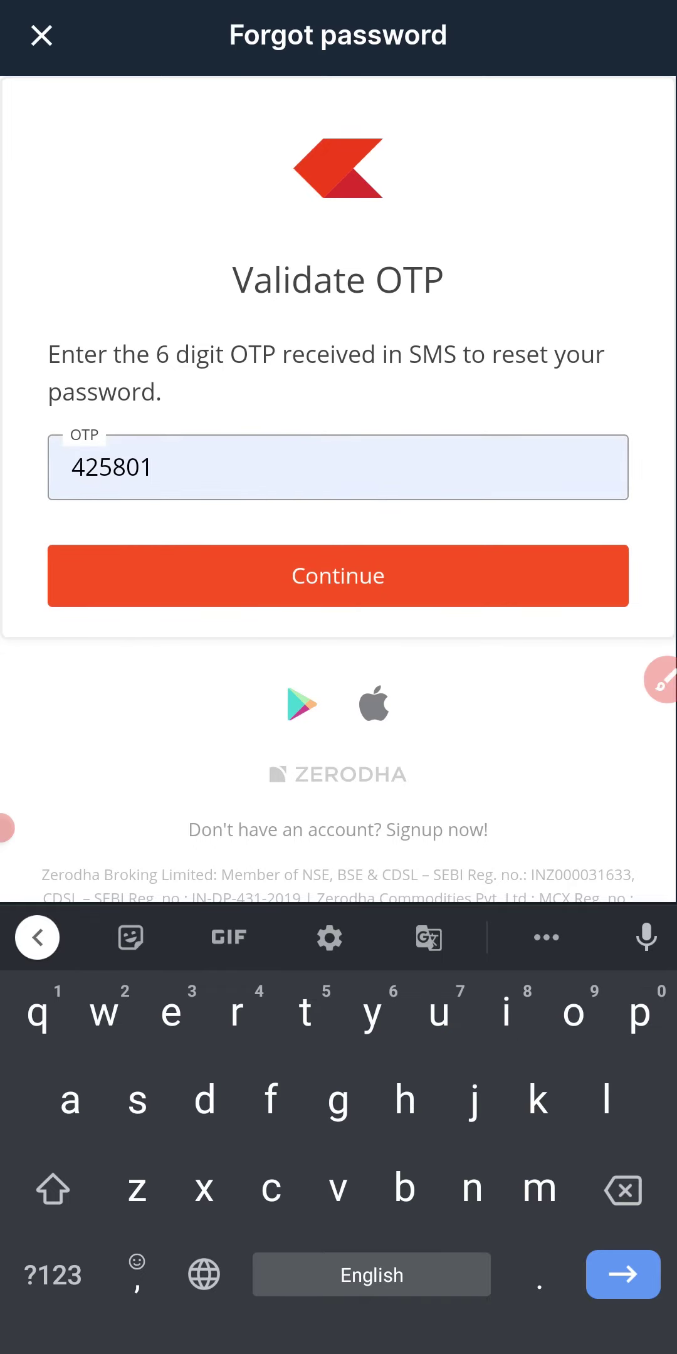
{"action": "left_click", "coordinate": [407, 567]}
- Enter the new password in both password fields of the Reset password form
{"action": "key", "text": "Escape"}
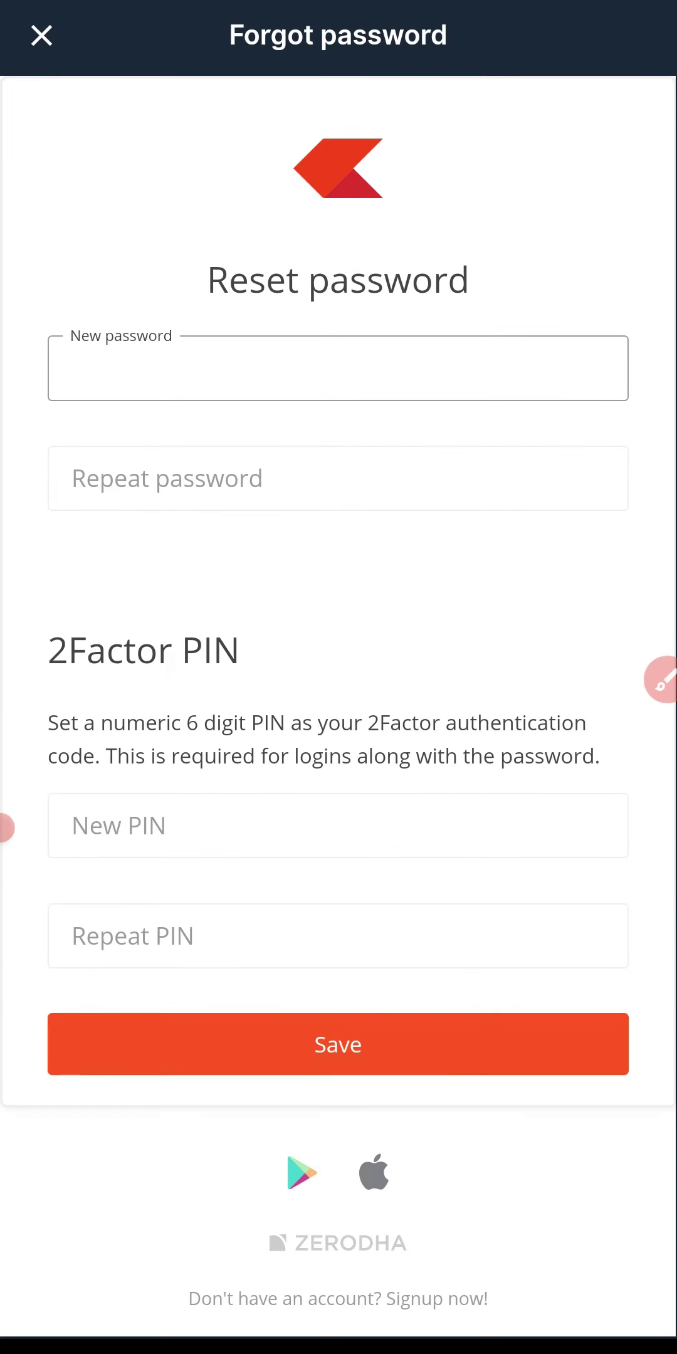
{"action": "left_click", "coordinate": [664, 680]}
{"action": "left_click_drag", "start_coordinate": [466, 252], "coordinate": [443, 224]}
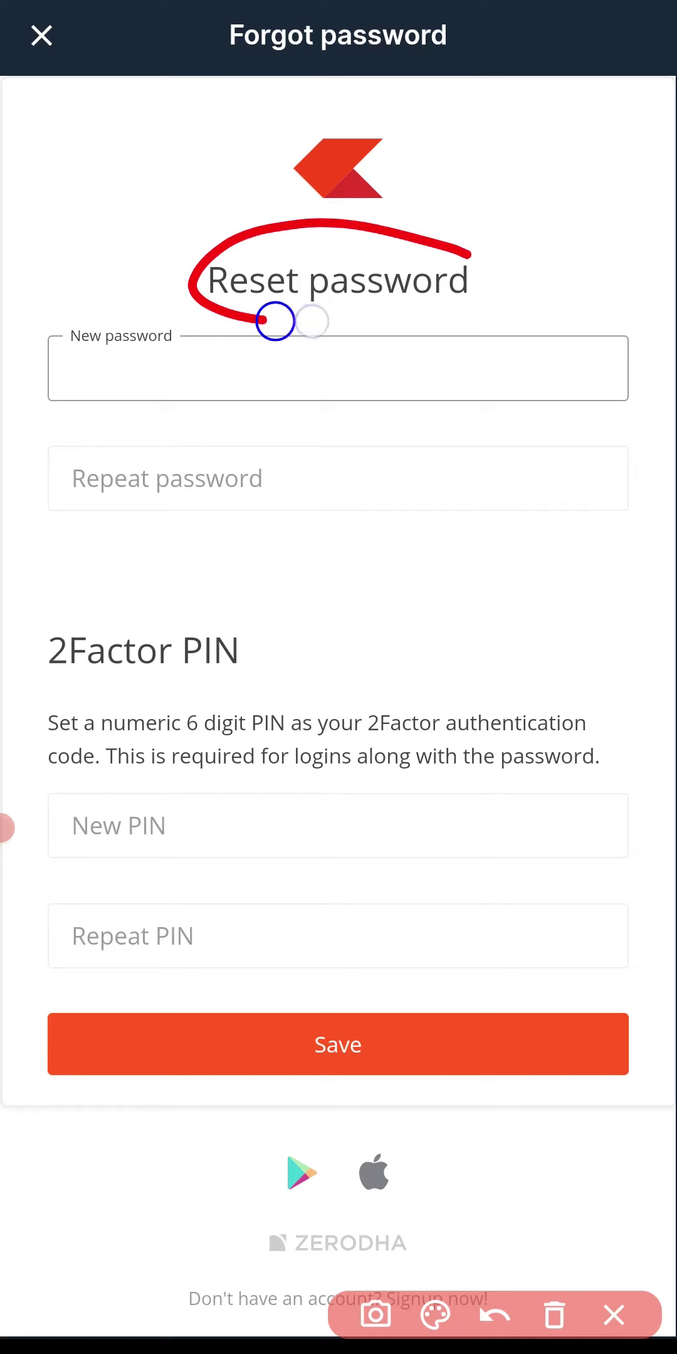
{"action": "left_click_drag", "start_coordinate": [41, 347], "coordinate": [121, 316]}
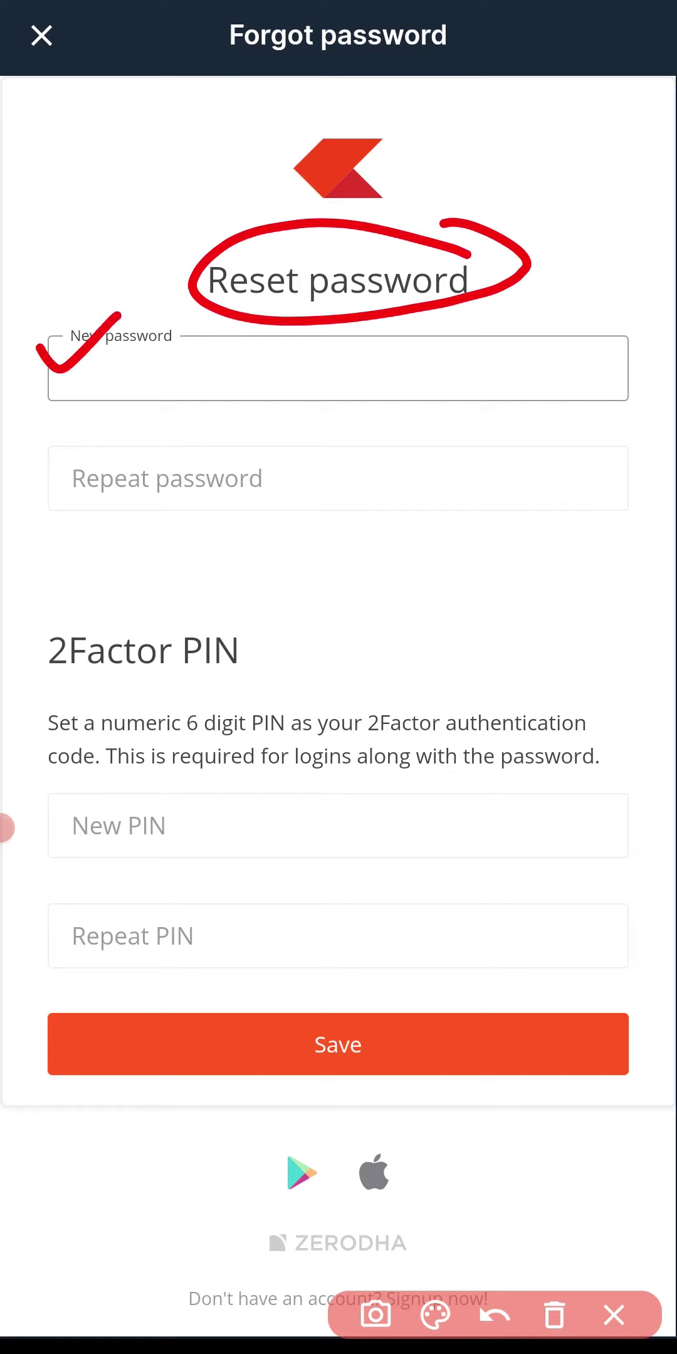
{"action": "left_click_drag", "start_coordinate": [42, 476], "coordinate": [117, 445]}
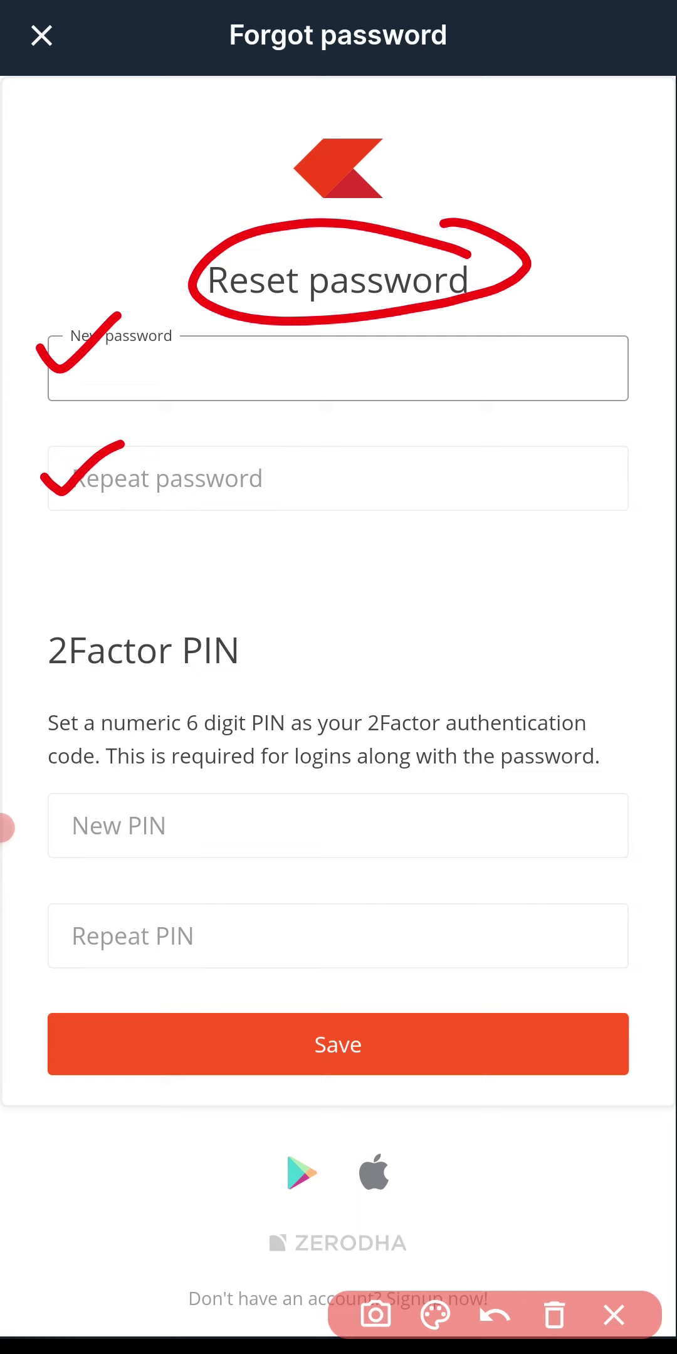
{"action": "left_click", "coordinate": [555, 1314]}
{"action": "left_click", "coordinate": [614, 1314]}
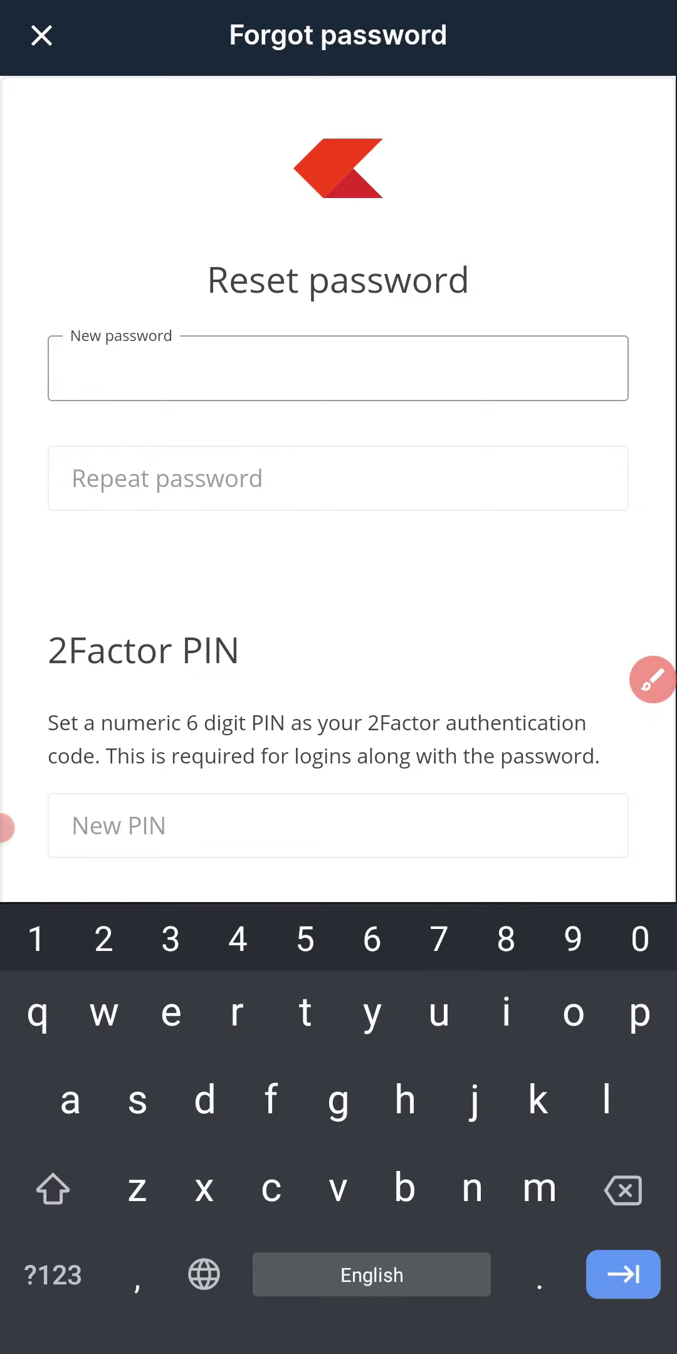
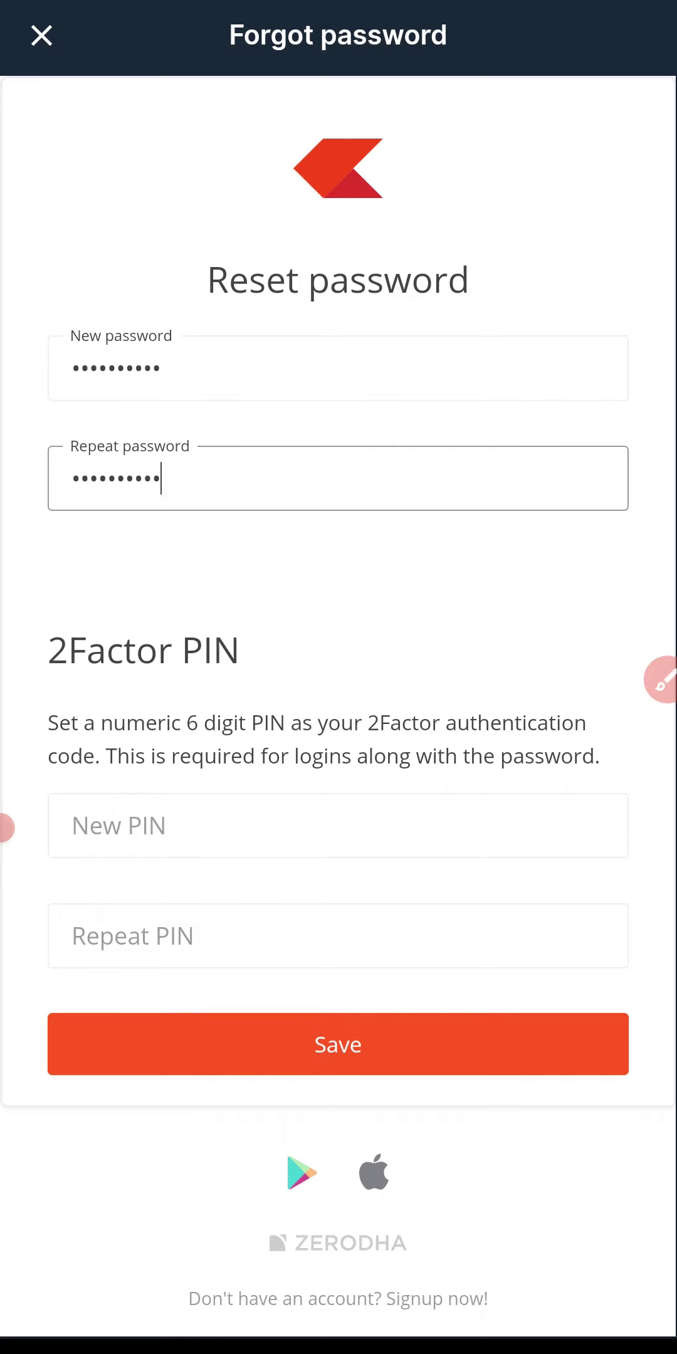
- Enter the 6-digit 2Factor PIN in New PIN and Repeat PIN and save, reaching the Done screen
{"action": "left_click", "coordinate": [337, 825]}
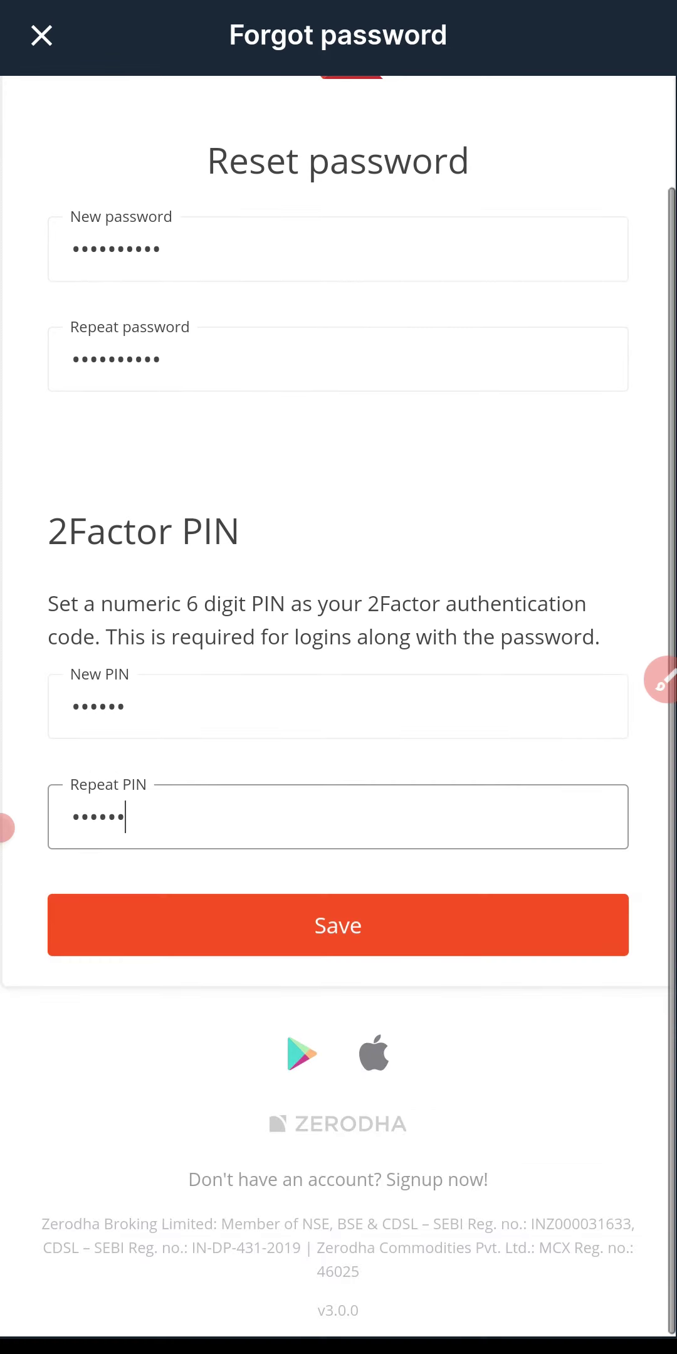
{"action": "left_click", "coordinate": [514, 918]}
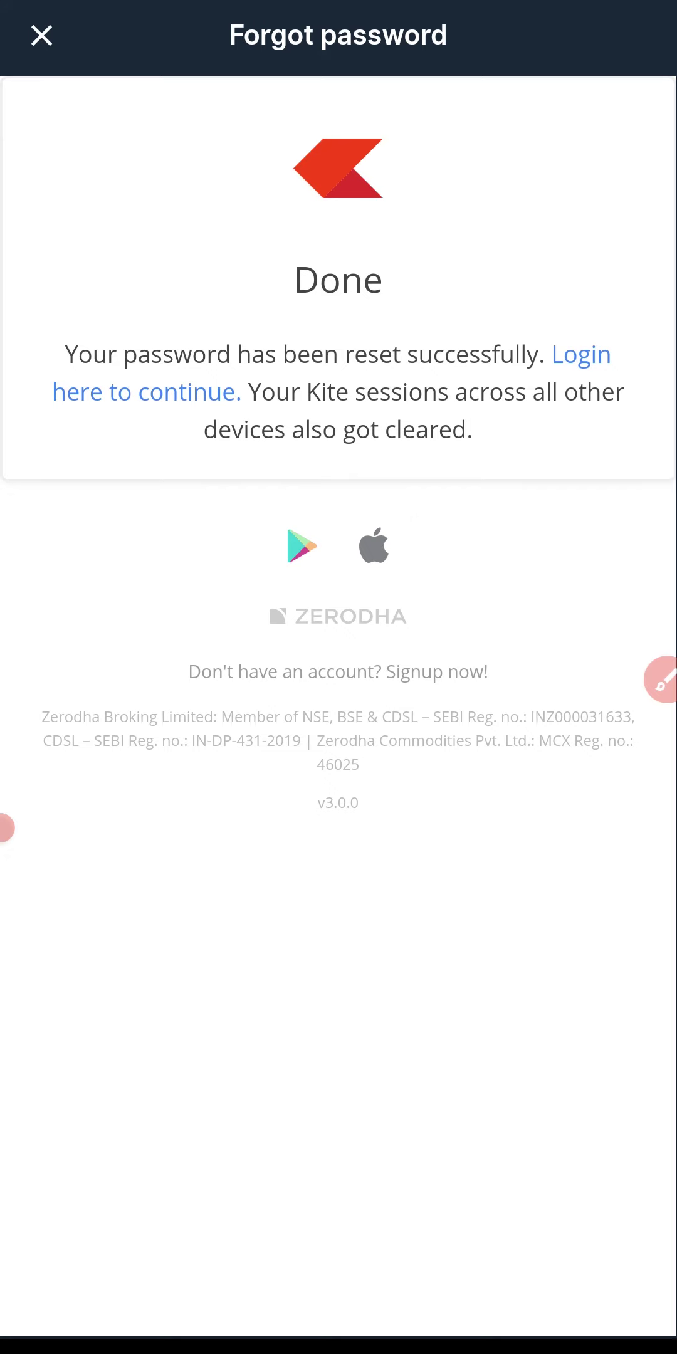
- Use the 'Login here to continue' link on the Done page to return to the login form
{"action": "left_click", "coordinate": [663, 679]}
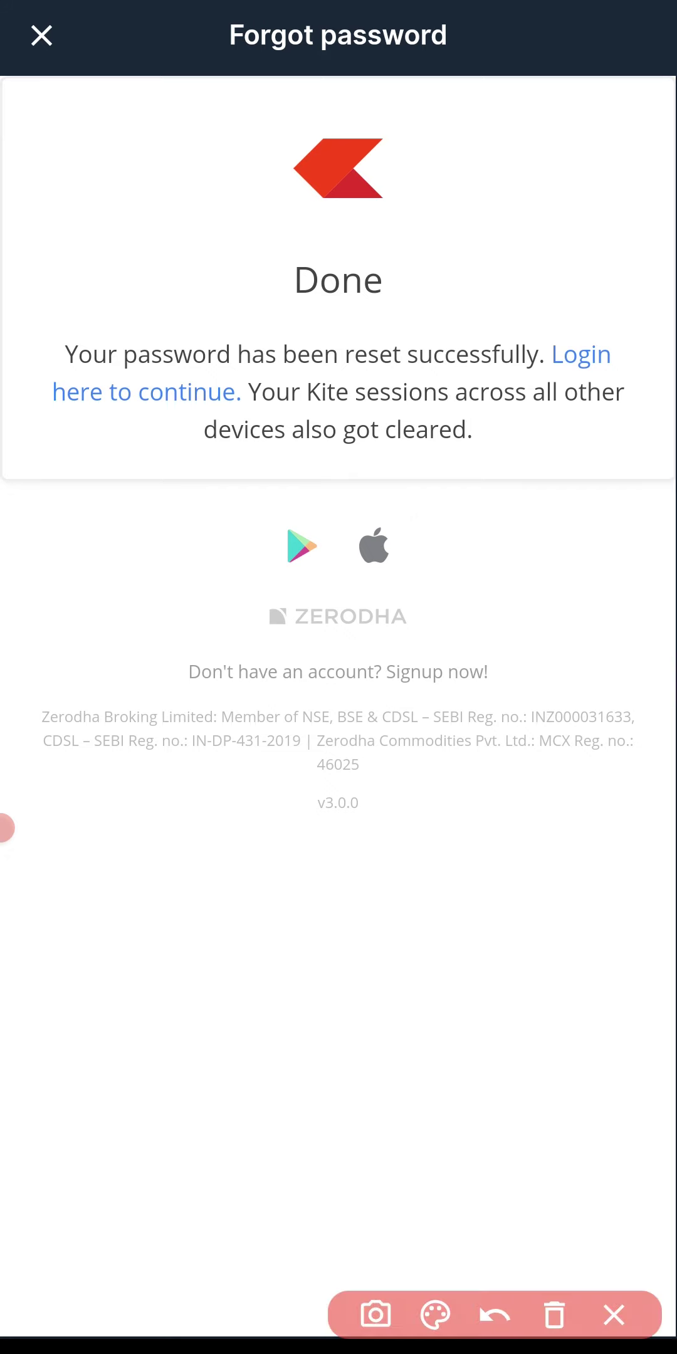
{"action": "left_click_drag", "start_coordinate": [602, 307], "coordinate": [575, 286]}
{"action": "left_click", "coordinate": [613, 1314]}
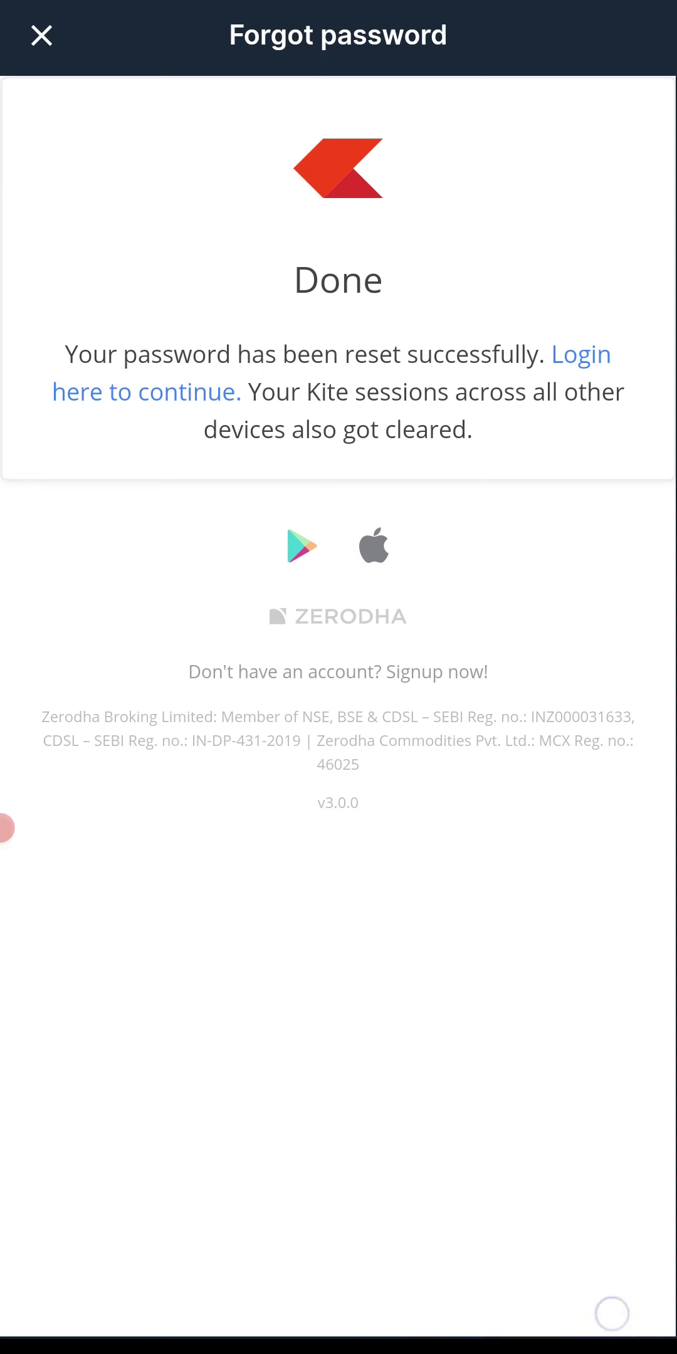
{"action": "left_click", "coordinate": [581, 355]}
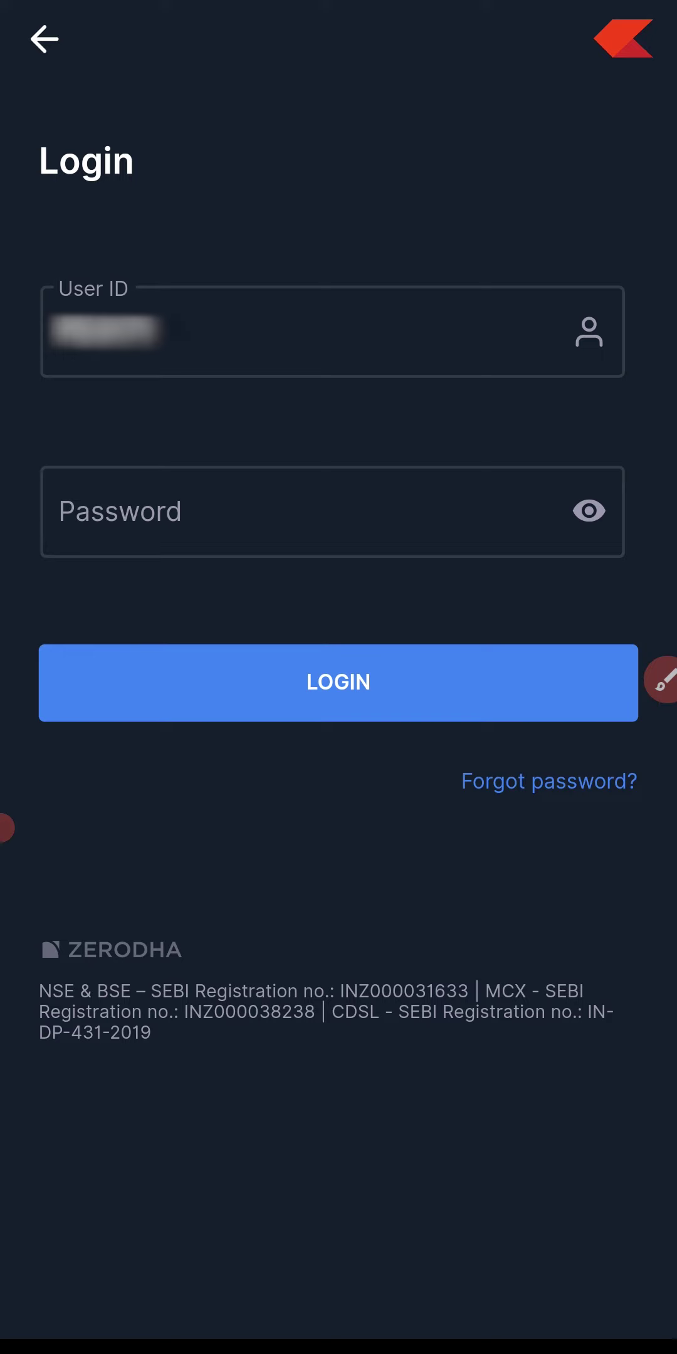
- Review the Login screen with the user ID prefilled and the password field empty
{"action": "left_click", "coordinate": [662, 680]}
{"action": "mouse_move", "coordinate": [196, 291]}
{"action": "left_mouse_down"}
{"action": "mouse_move", "coordinate": [73, 251]}
{"action": "mouse_move", "coordinate": [159, 276]}
{"action": "left_mouse_up"}
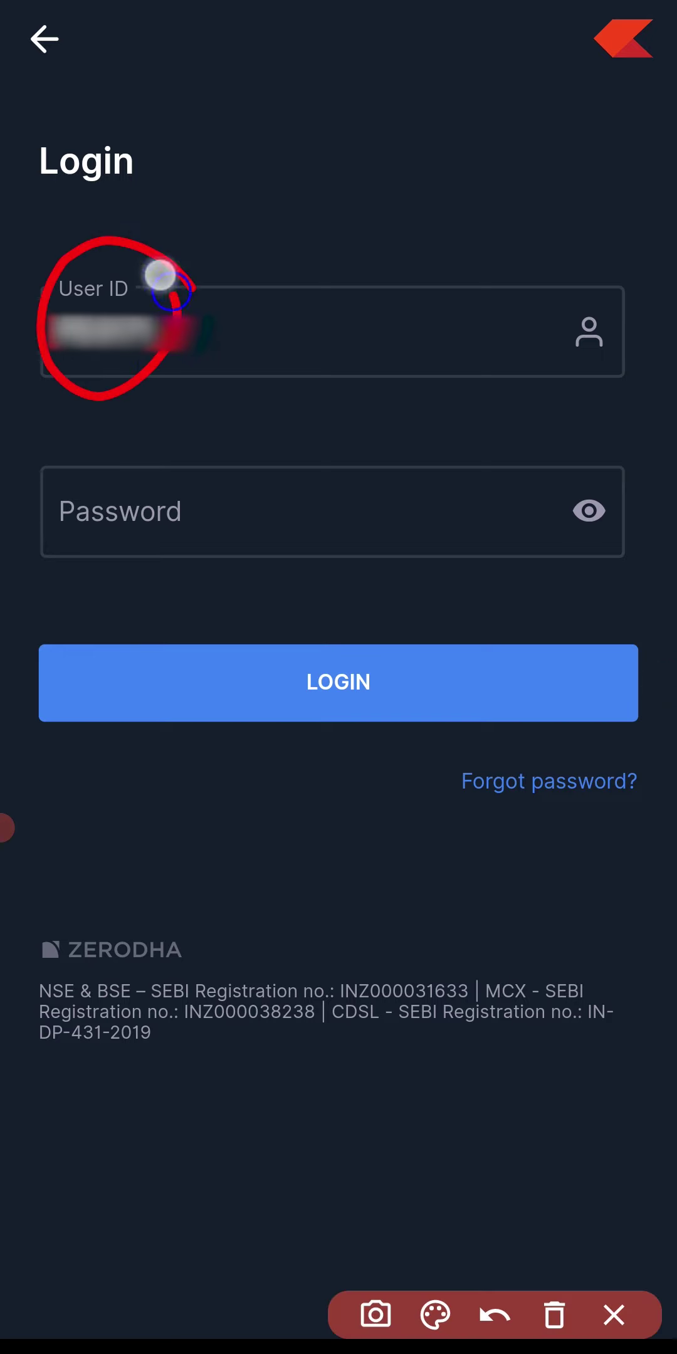
{"action": "left_click_drag", "start_coordinate": [104, 526], "coordinate": [279, 526]}
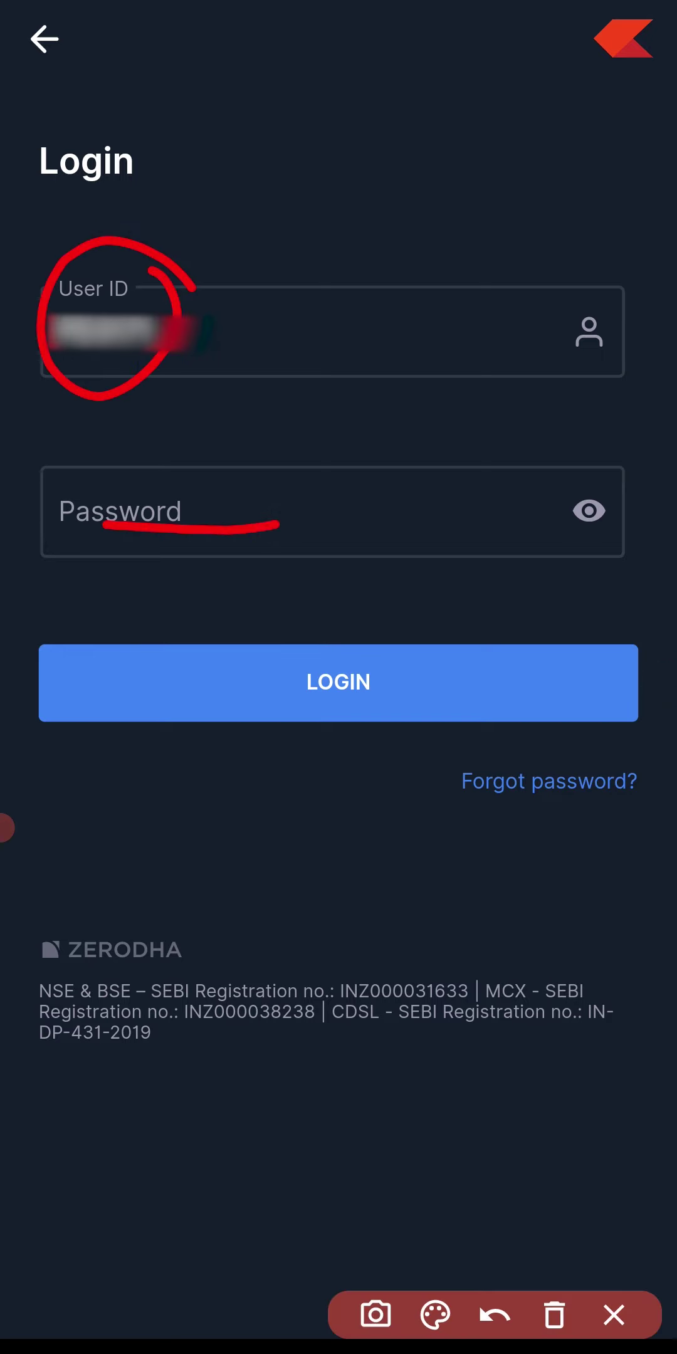
{"action": "left_click", "coordinate": [613, 1314]}
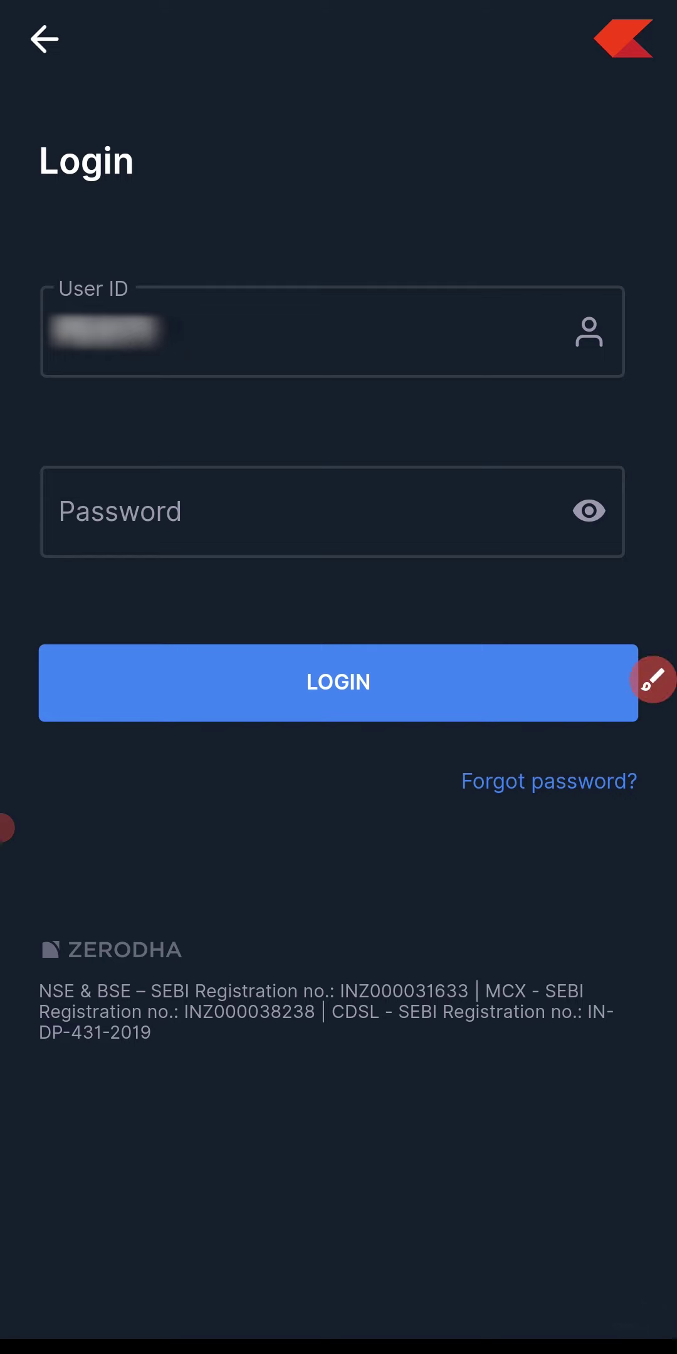